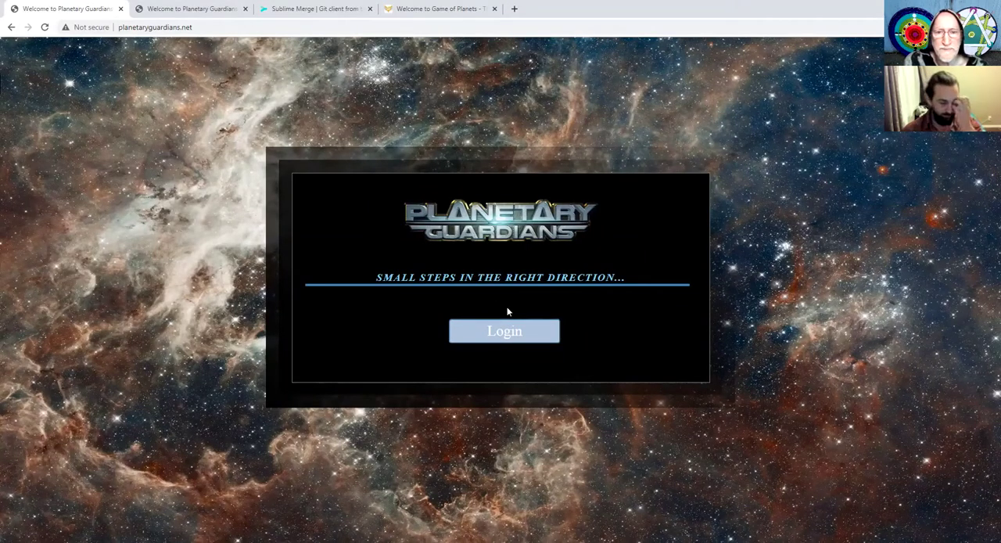
# Step: Attempt the member login with the suggested email and password, which returns an error
pyautogui.click(516, 331)
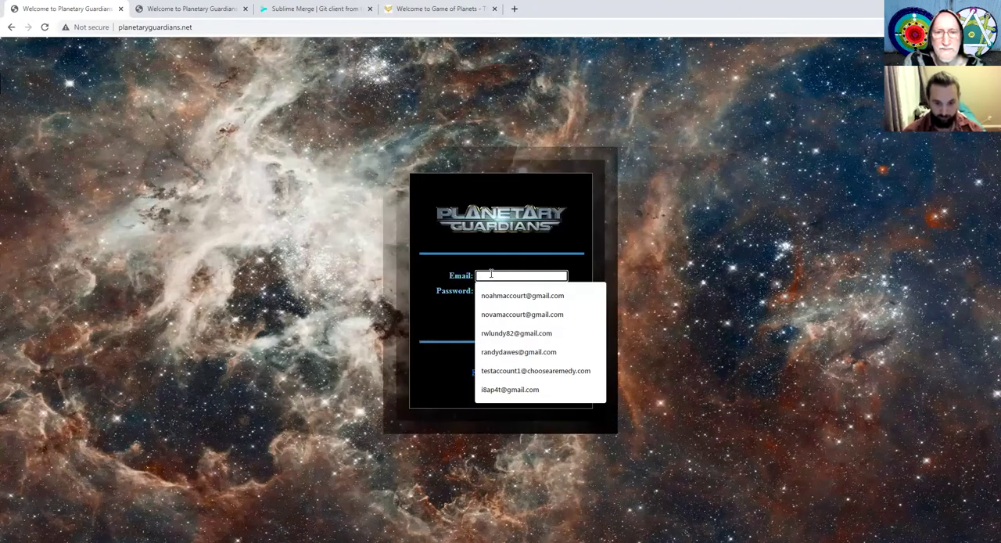
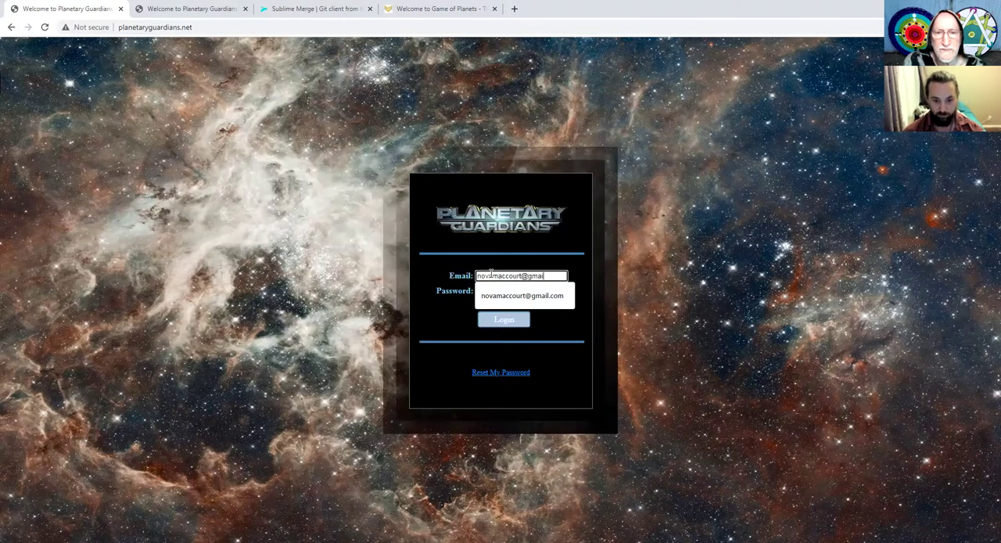
pyautogui.press('Tab')
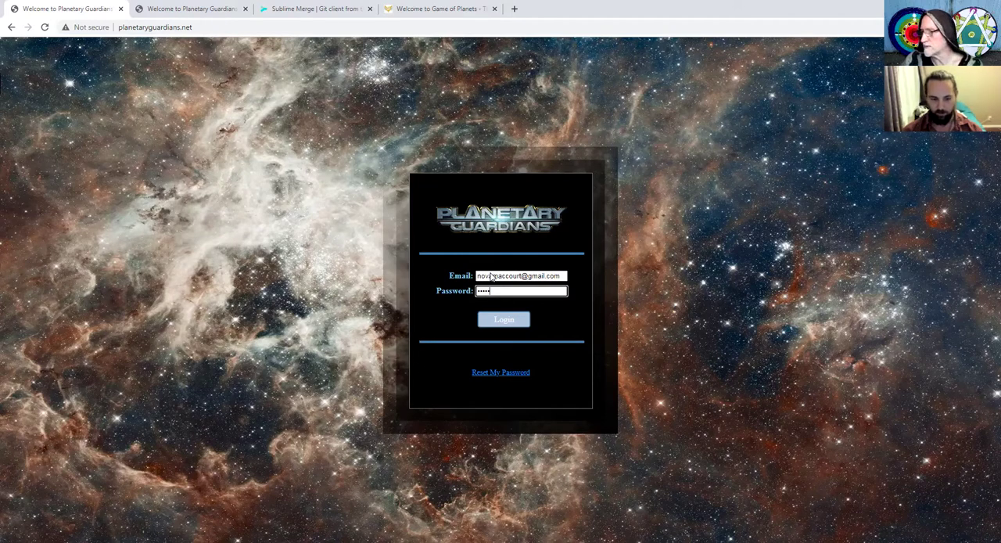
pyautogui.write('*****')
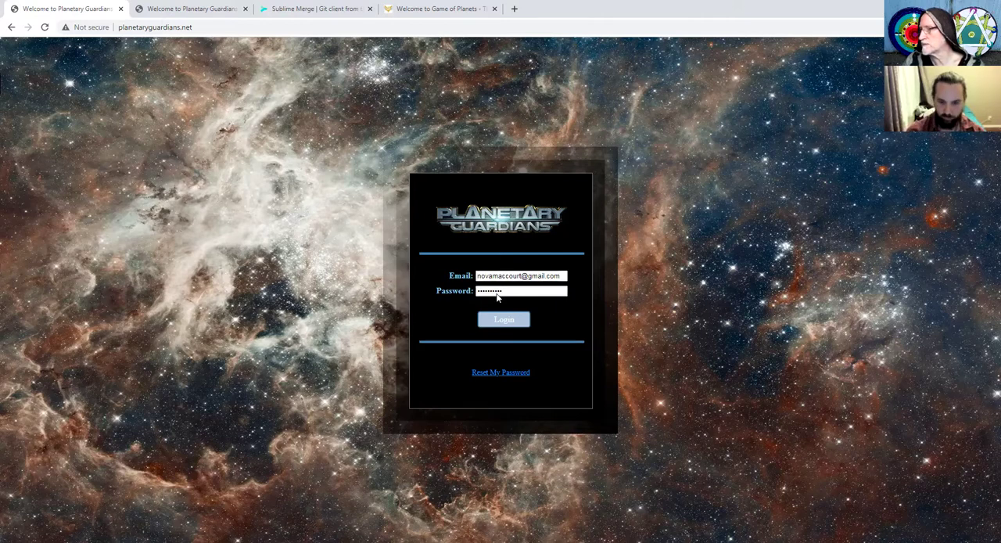
pyautogui.click(497, 295)
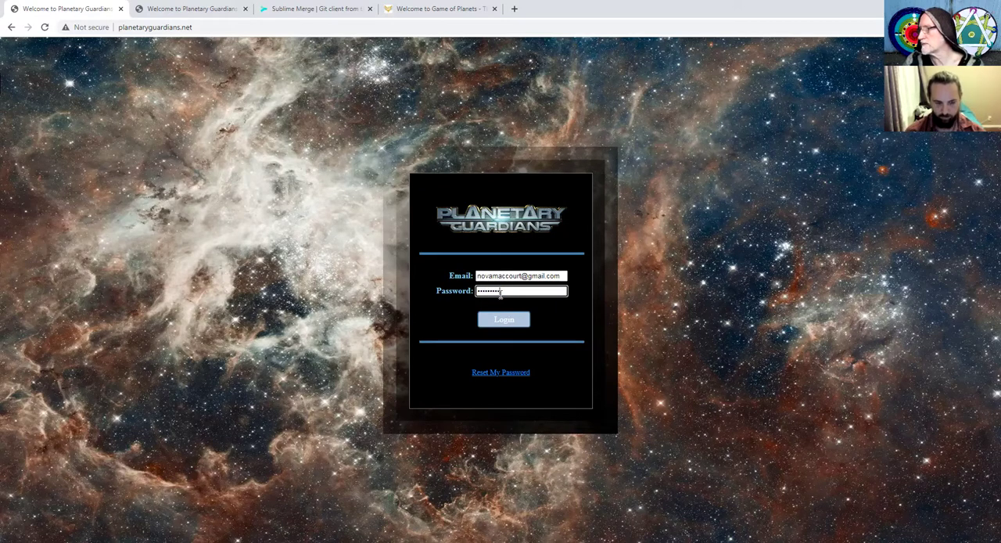
pyautogui.write('*****')
pyautogui.click(503, 320)
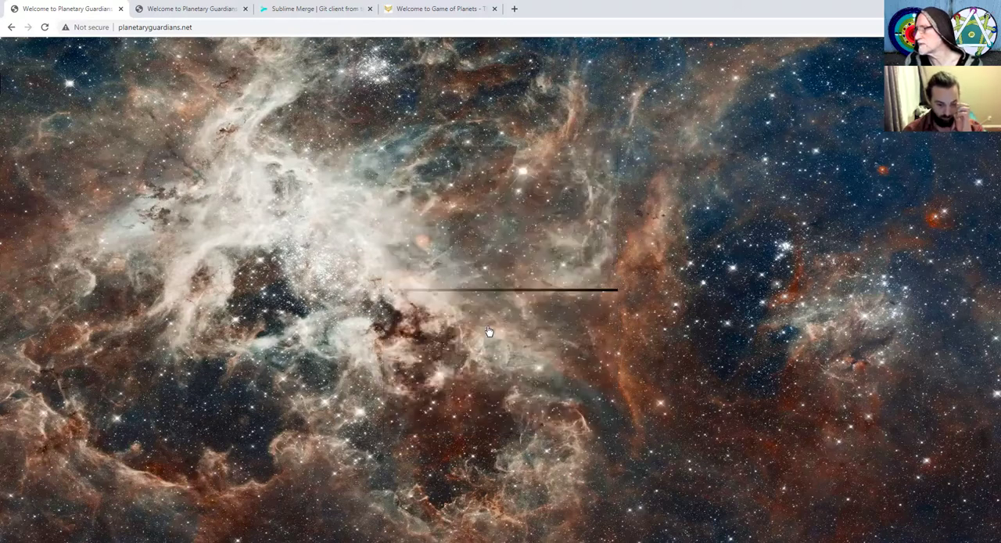
# Step: Retry and log in as the member with the saved email and password
pyautogui.click(498, 323)
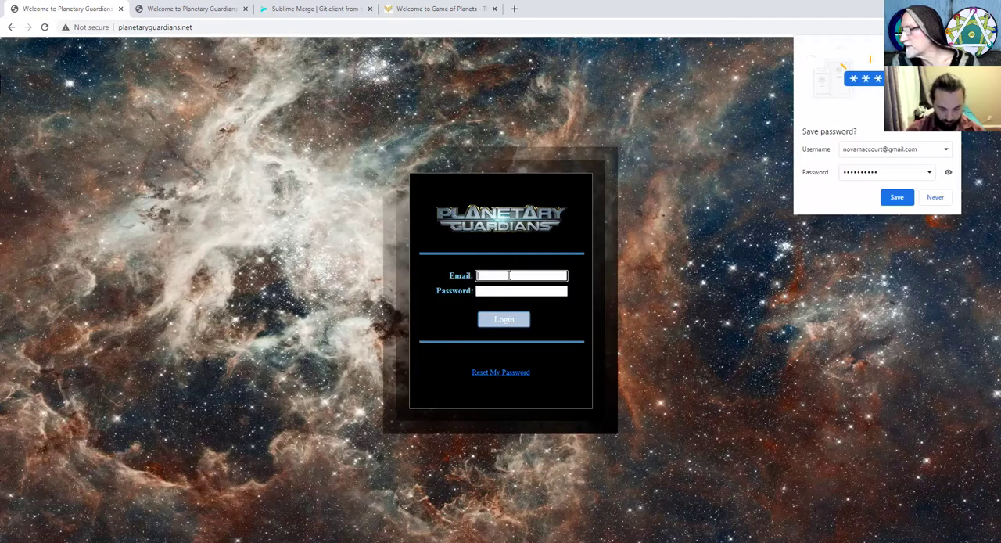
pyautogui.click(509, 275)
pyautogui.press('Tab')
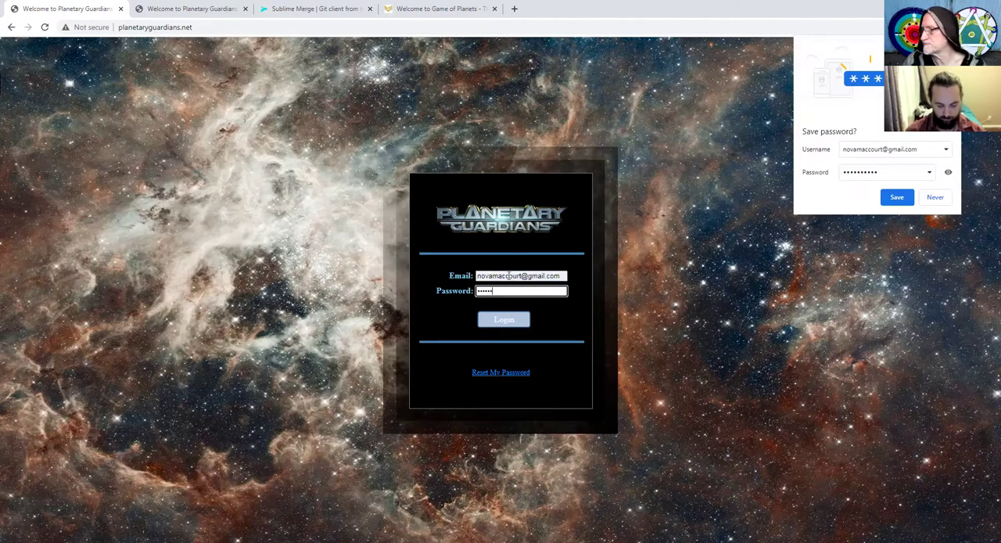
pyautogui.click(504, 319)
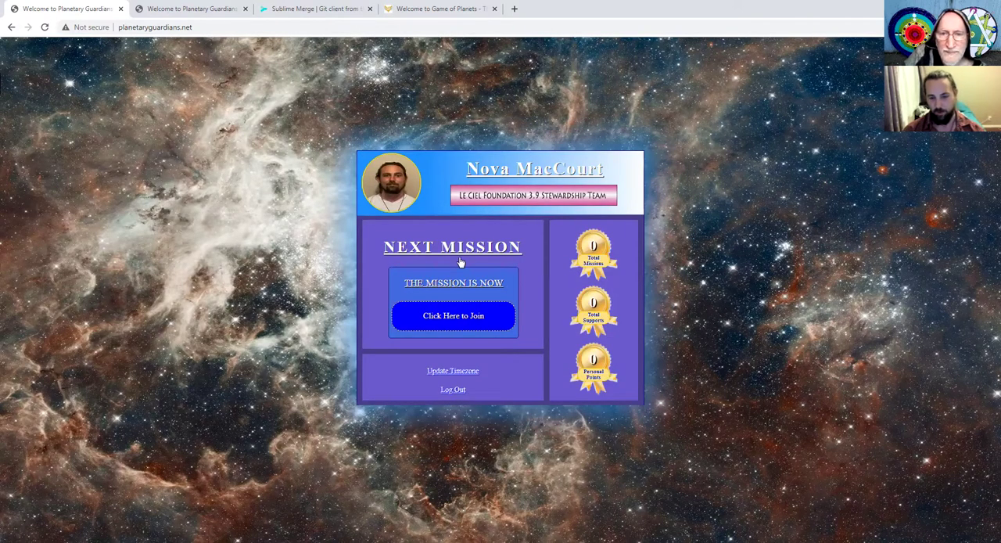
pyautogui.hotkey('alt', 'Tab')
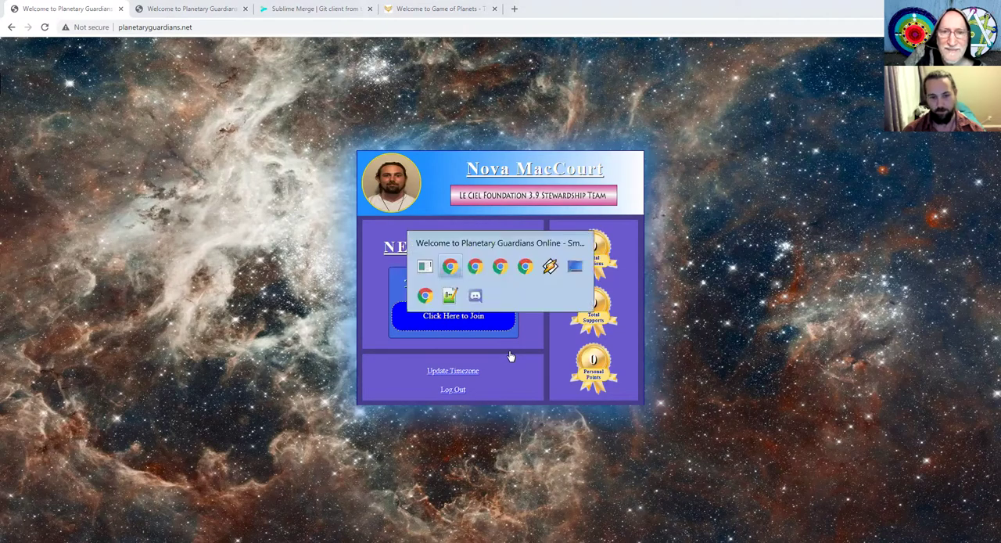
pyautogui.press('Escape')
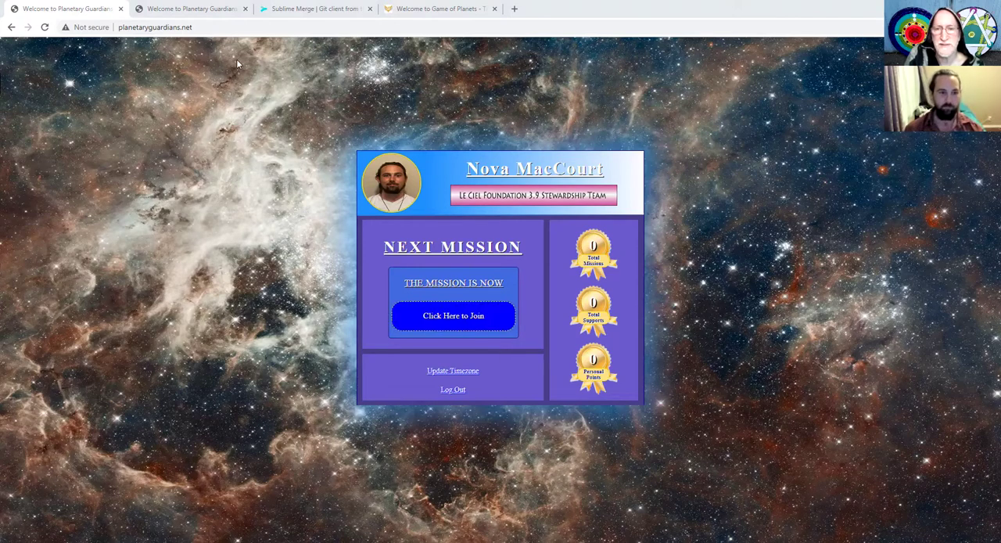
# Step: Log the member out through planetaryguardians.net/LogOut and reload the page
pyautogui.click(235, 27)
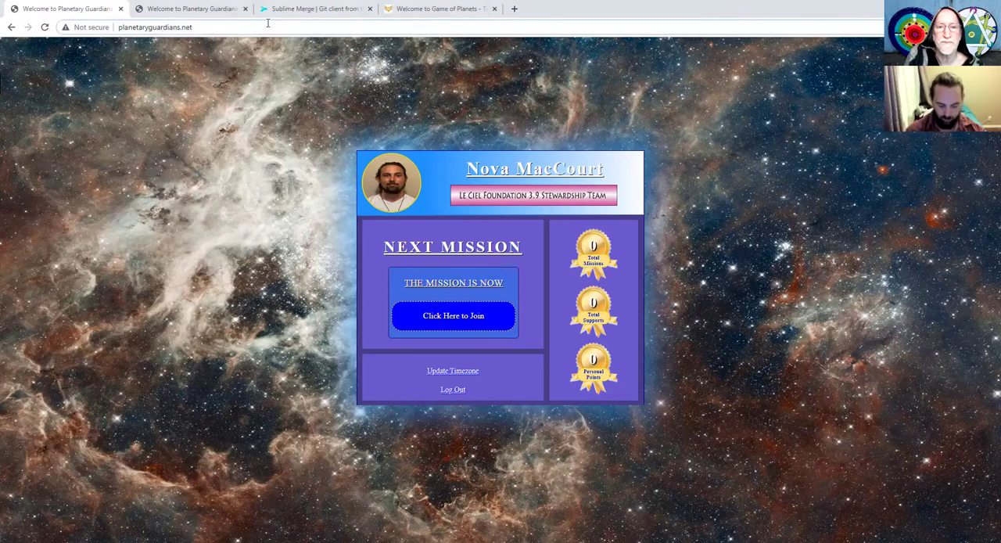
pyautogui.write('LogOut')
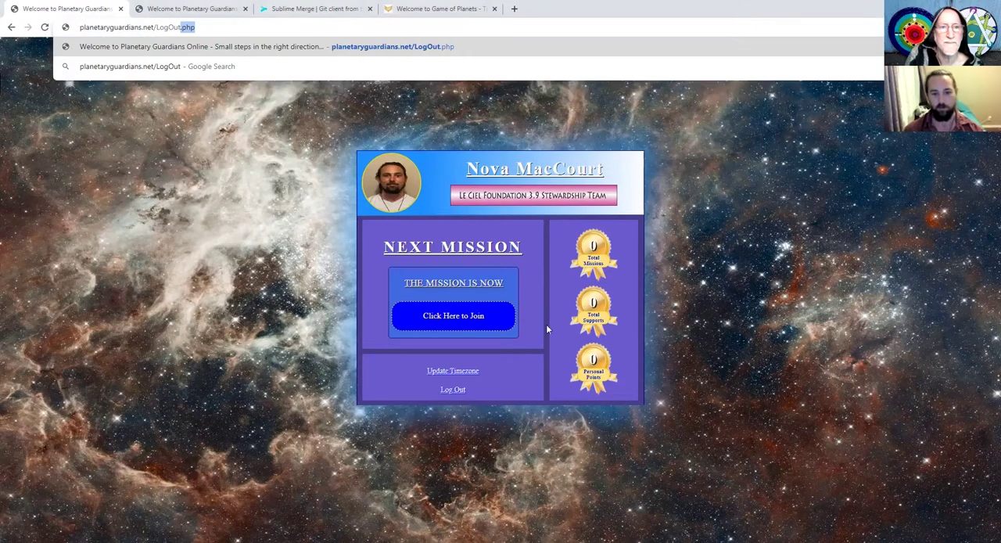
pyautogui.press('Return')
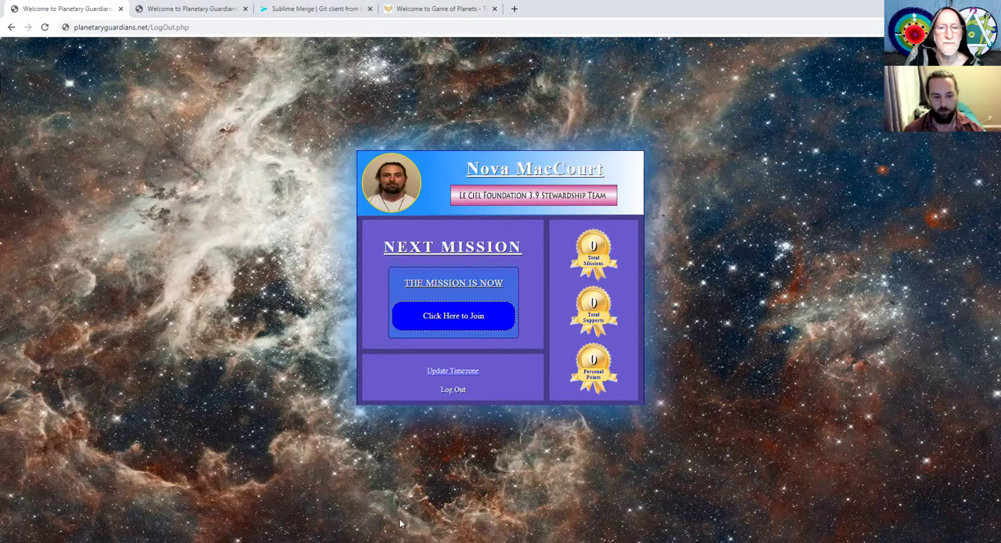
pyautogui.press('F5')
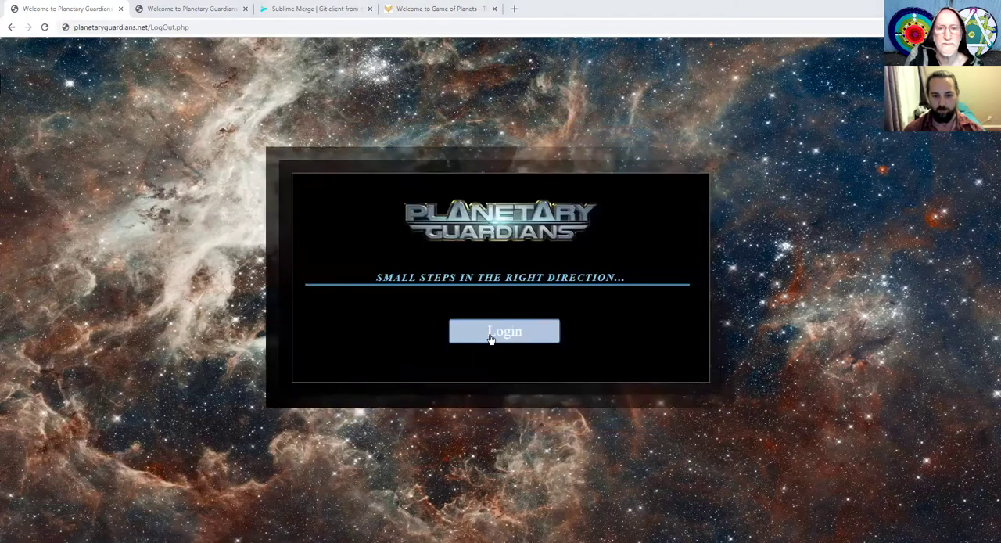
# Step: Log in as the group facilitator with the saved facilitator email and password
pyautogui.click(490, 337)
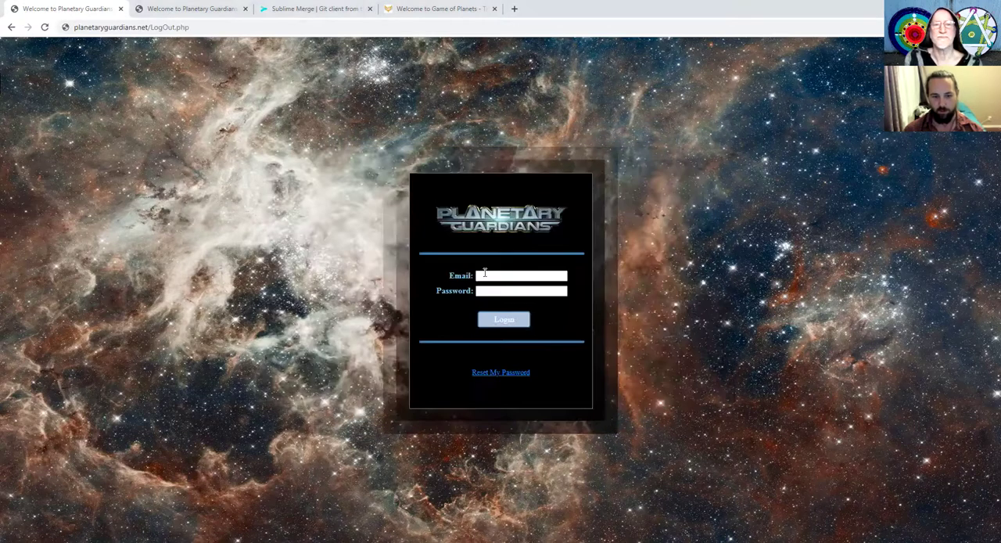
pyautogui.click(484, 275)
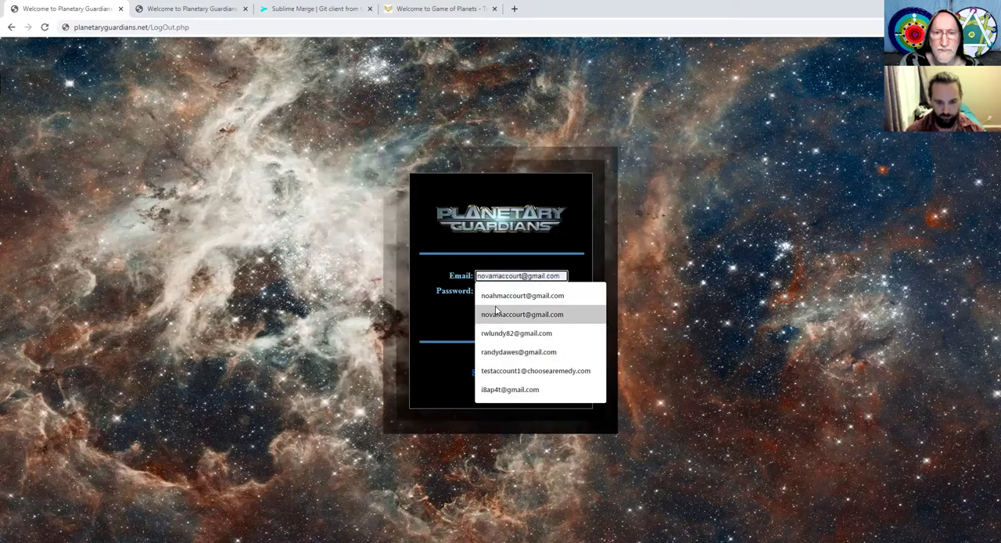
pyautogui.write('Eli')
pyautogui.click(521, 296)
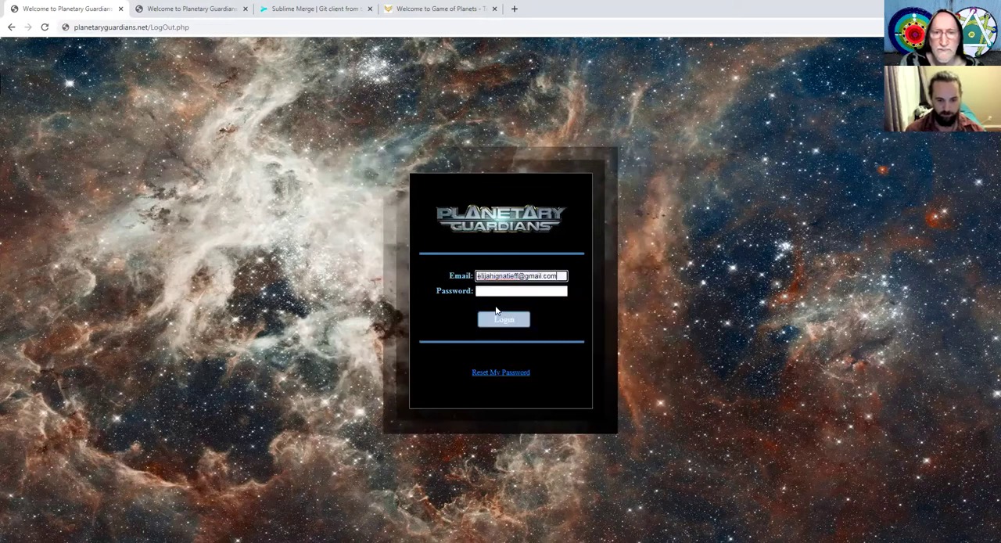
pyautogui.press('Tab')
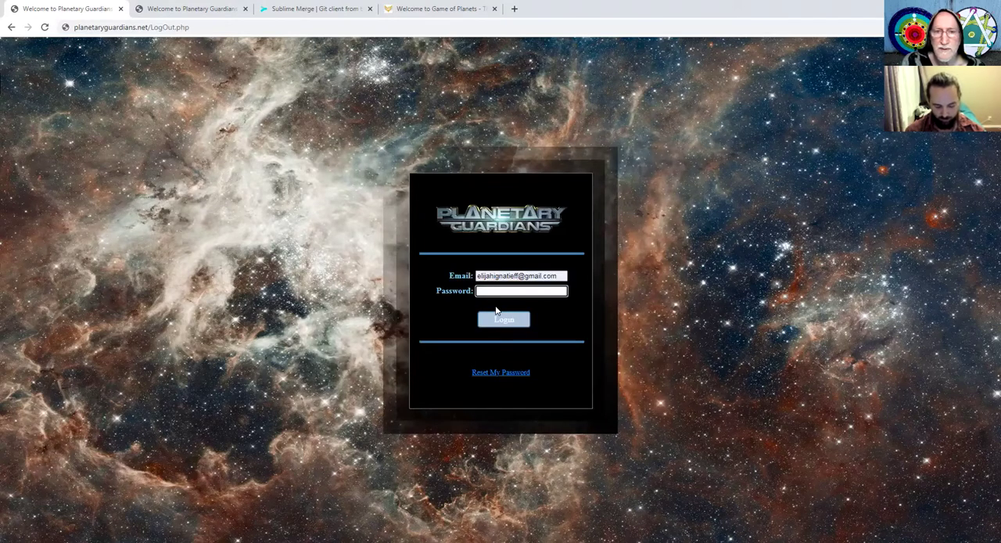
pyautogui.write('••••••')
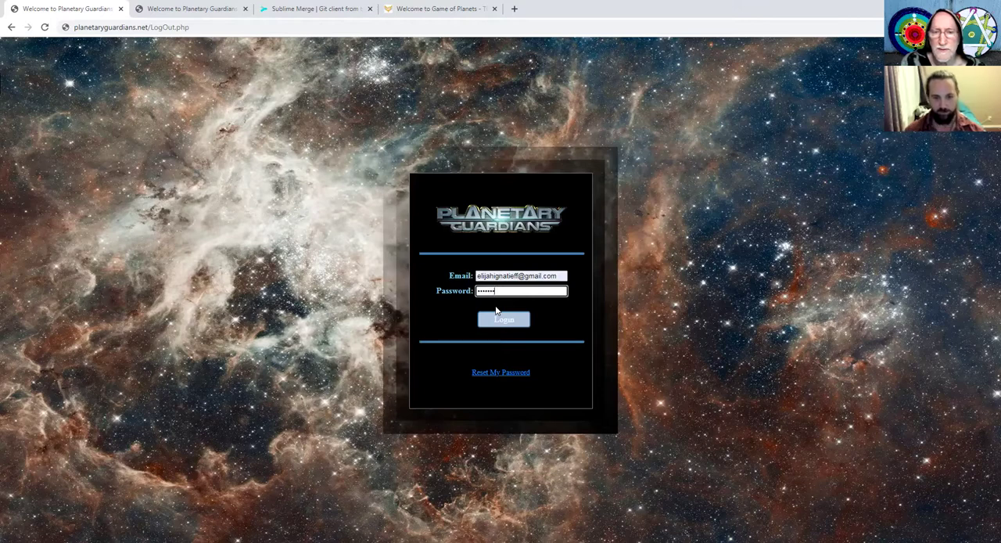
pyautogui.click(504, 321)
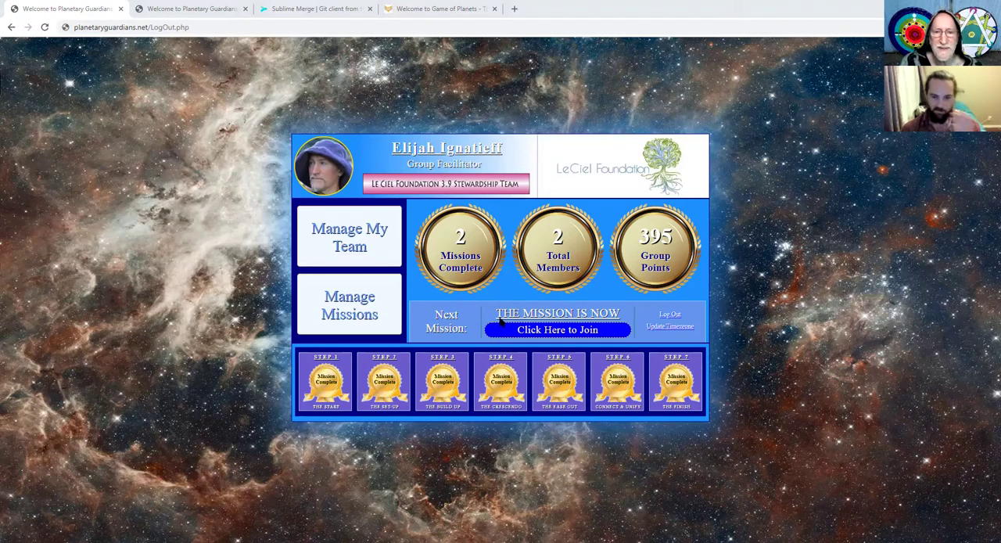
pyautogui.click(520, 335)
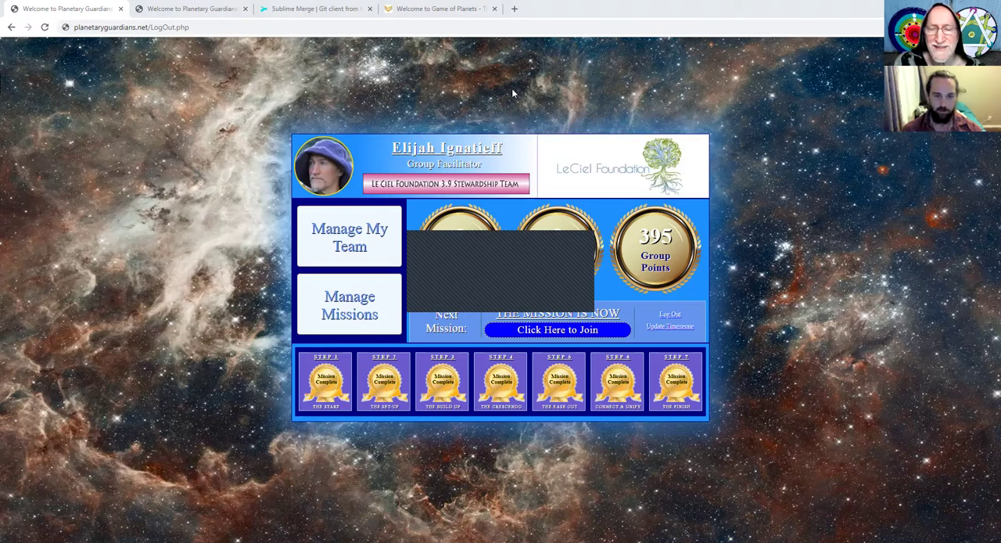
# Step: Open the Managing My Team page from the facilitator dashboard
pyautogui.click(378, 227)
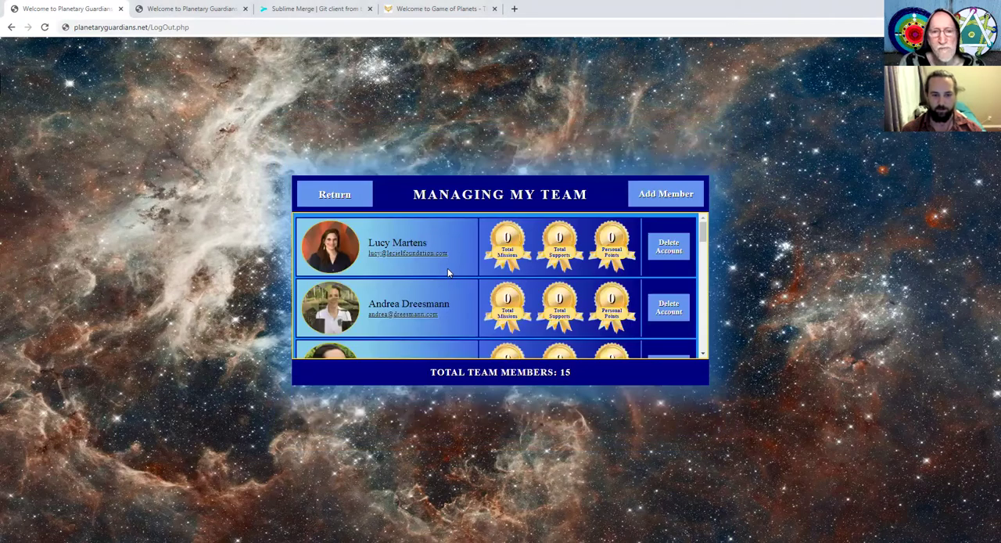
pyautogui.scroll(-1, 449, 272)
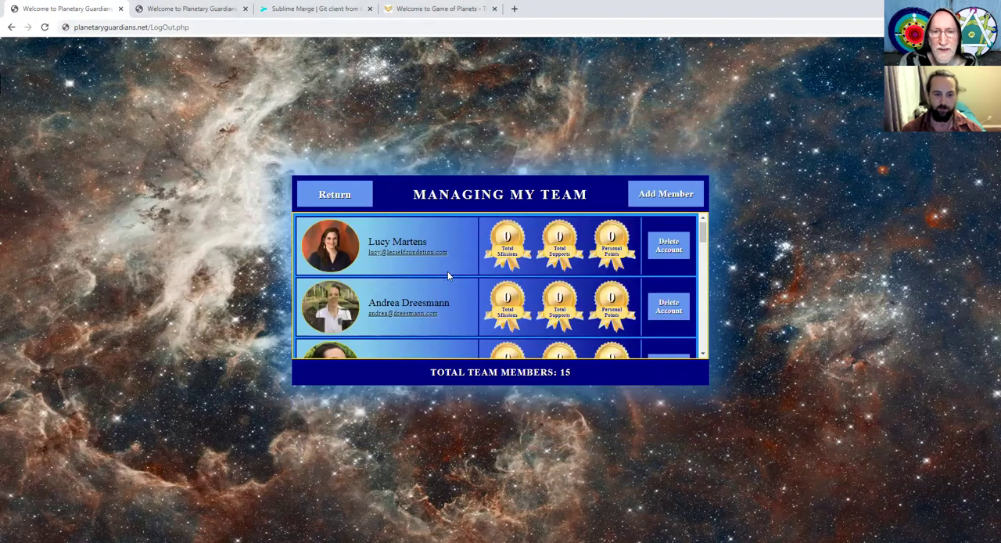
pyautogui.scroll(-5, 448, 274)
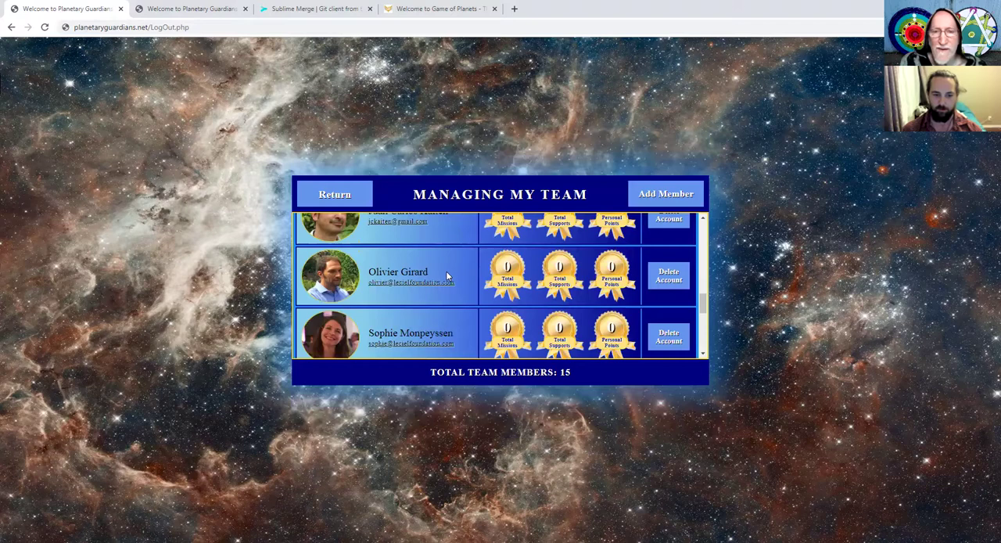
pyautogui.scroll(-5, 454, 291)
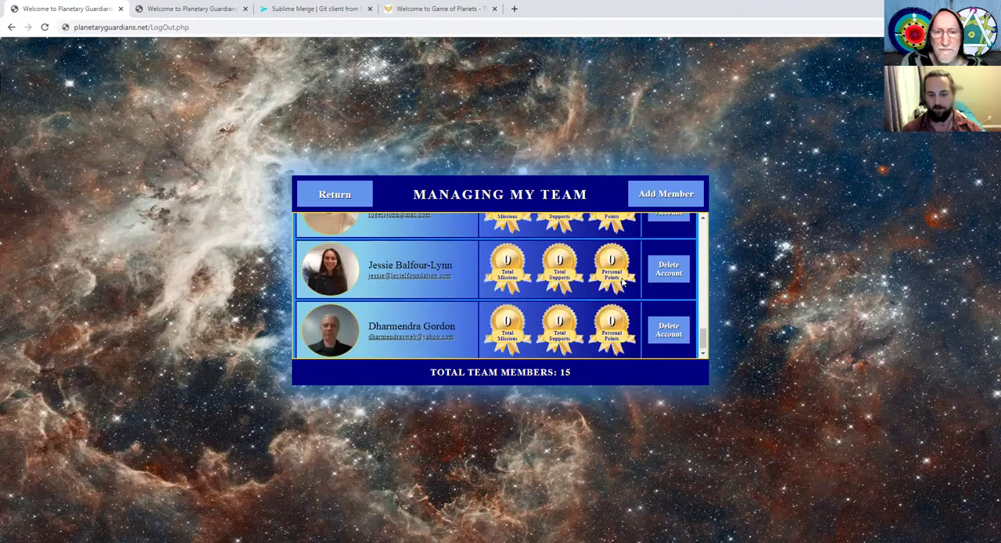
pyautogui.scroll(5, 468, 314)
pyautogui.scroll(5, 516, 329)
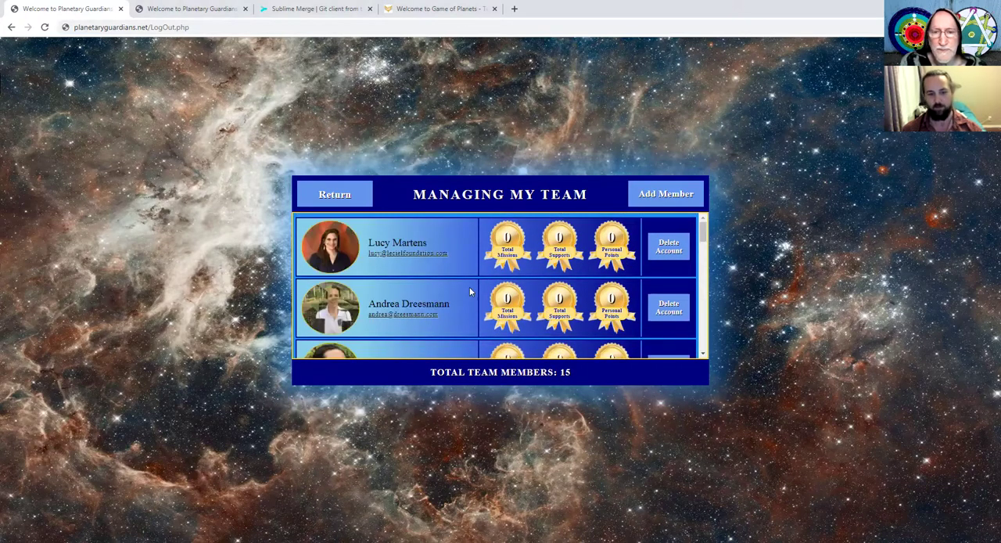
pyautogui.scroll(-3, 467, 295)
pyautogui.scroll(-1, 438, 276)
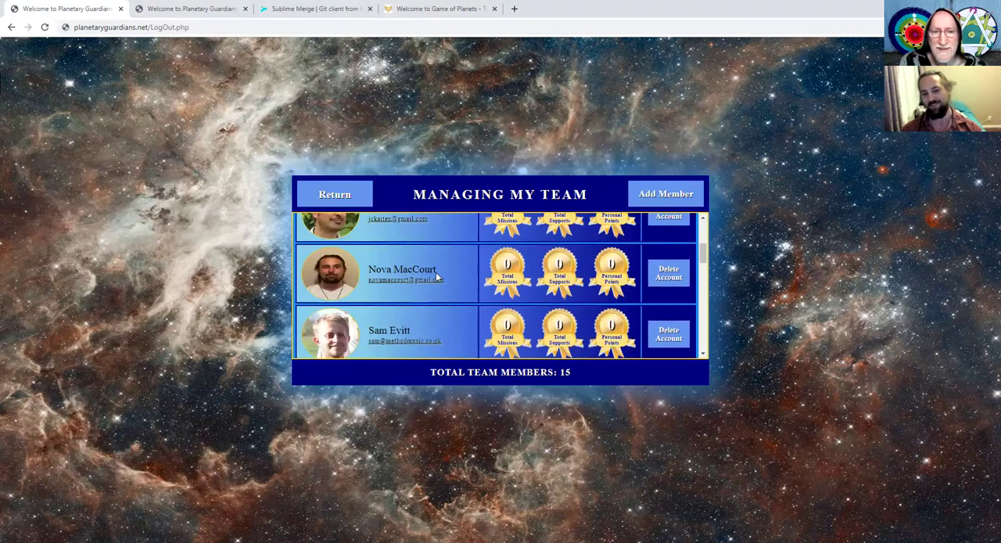
pyautogui.scroll(4, 480, 322)
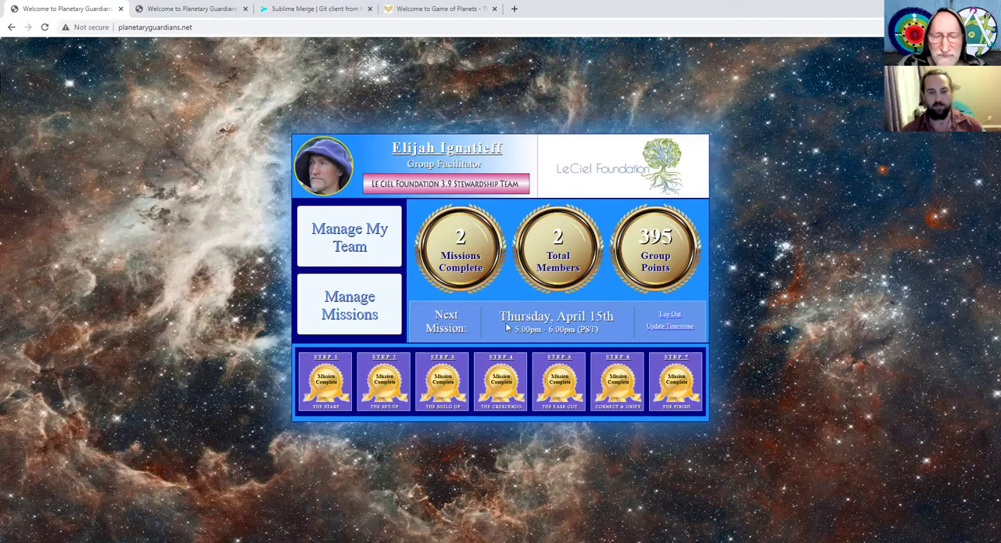
# Step: Select and deselect the next mission date, then log out of the facilitator account
pyautogui.tripleClick(601, 318)
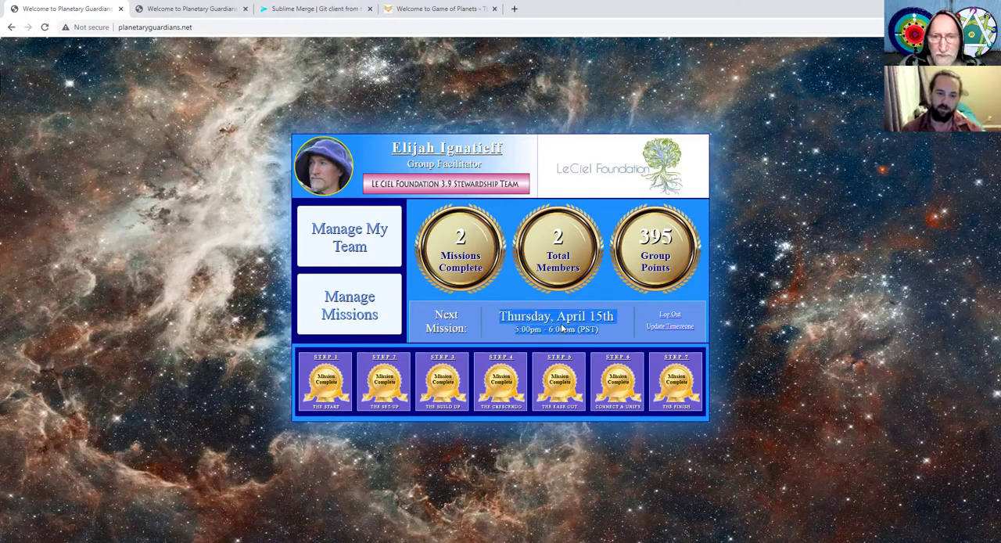
pyautogui.click(515, 320)
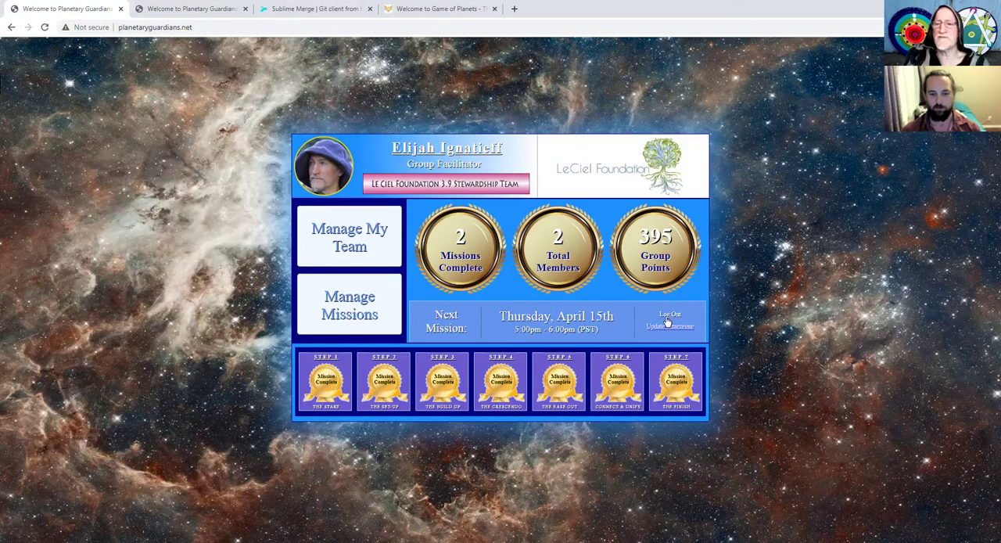
pyautogui.click(510, 406)
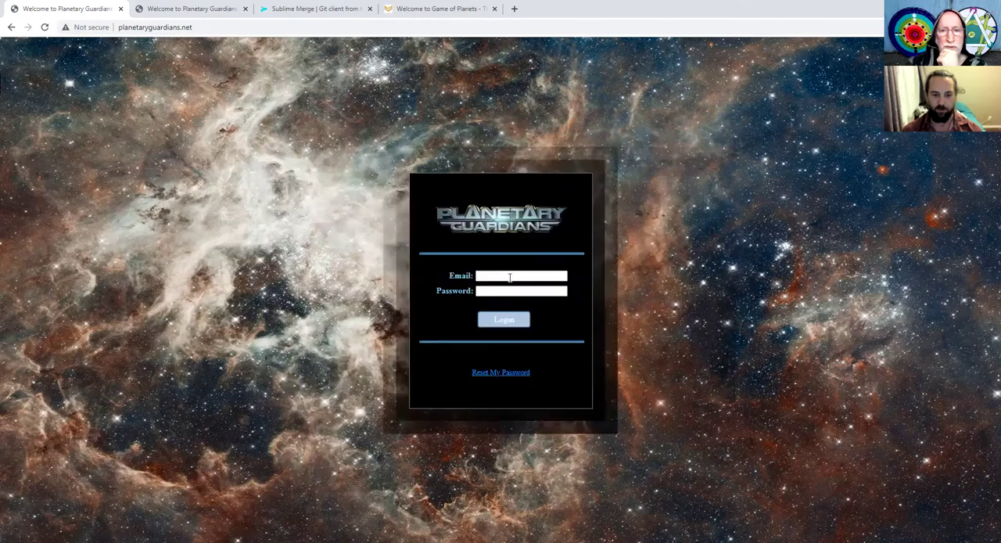
# Step: Log the team member back in with the saved email and password
pyautogui.click(512, 275)
pyautogui.click(516, 315)
pyautogui.click(505, 290)
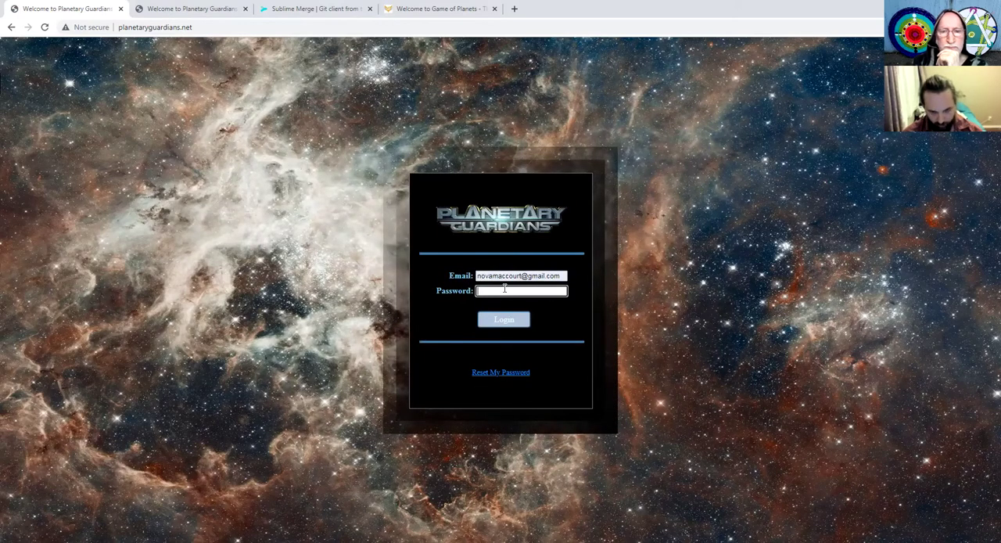
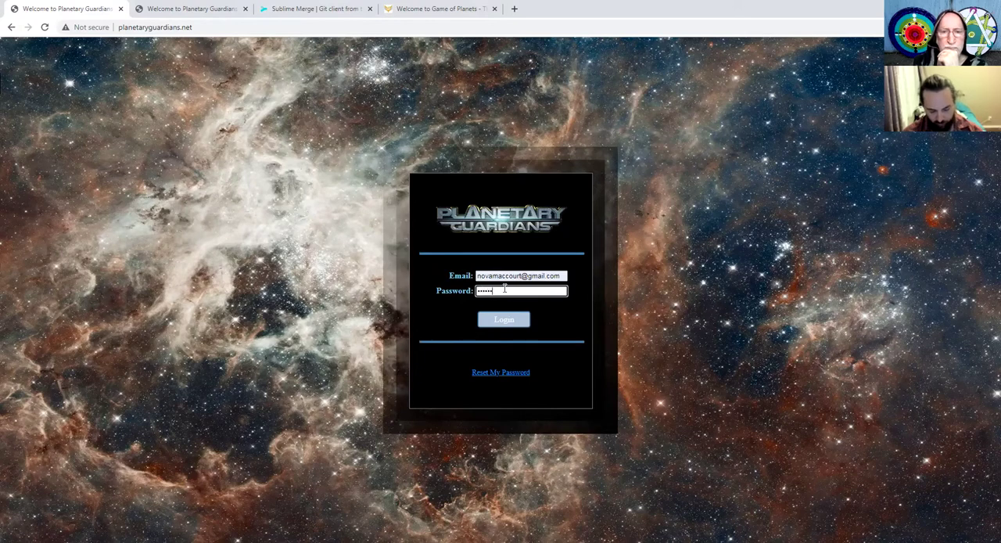
pyautogui.click(517, 320)
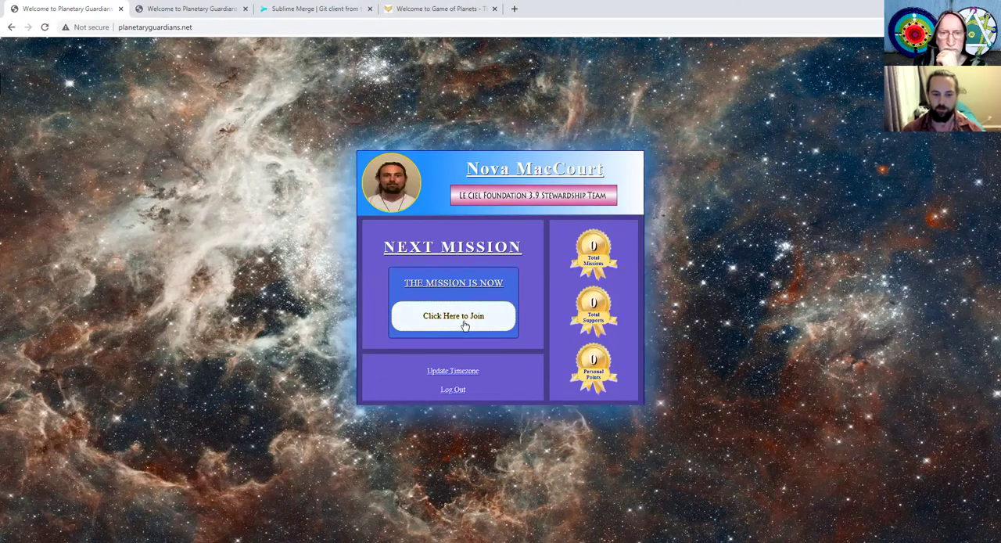
# Step: Join the live mission using 'Click Here to Join' under Next Mission
pyautogui.click(464, 324)
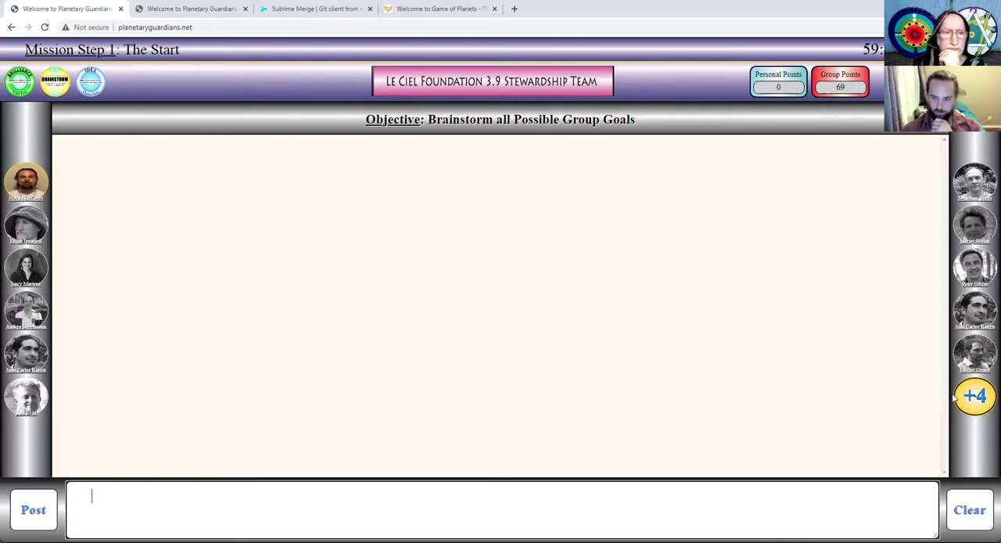
pyautogui.doubleClick(799, 5)
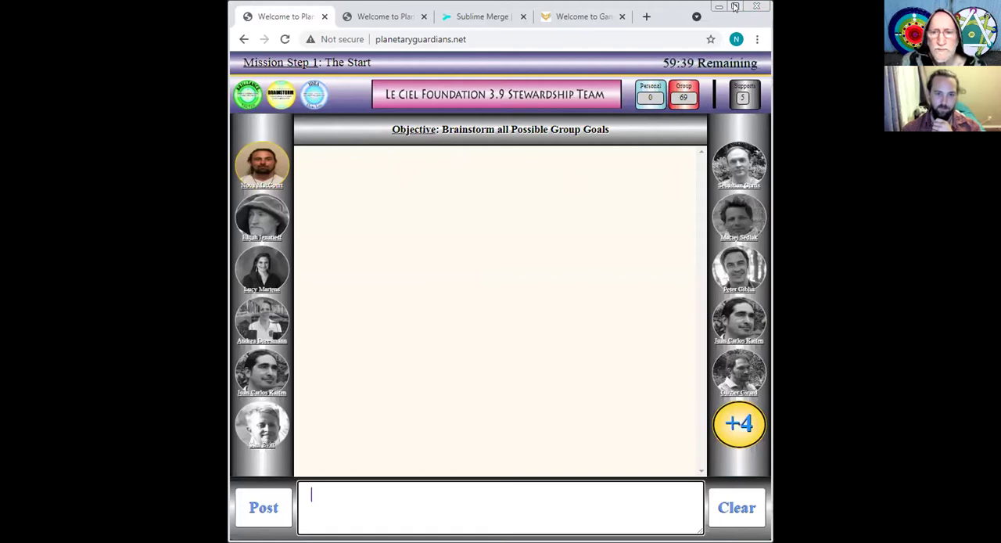
pyautogui.click(735, 6)
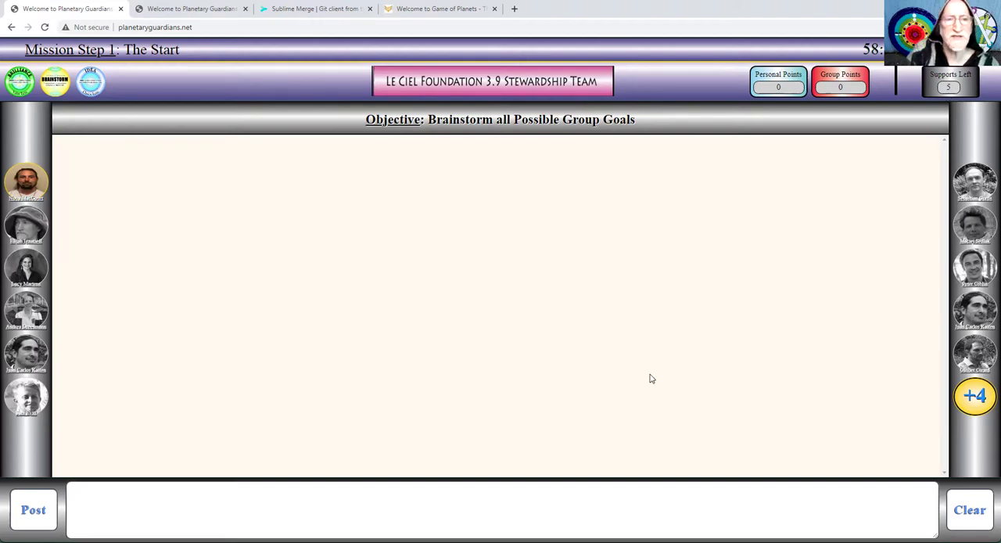
pyautogui.click(422, 493)
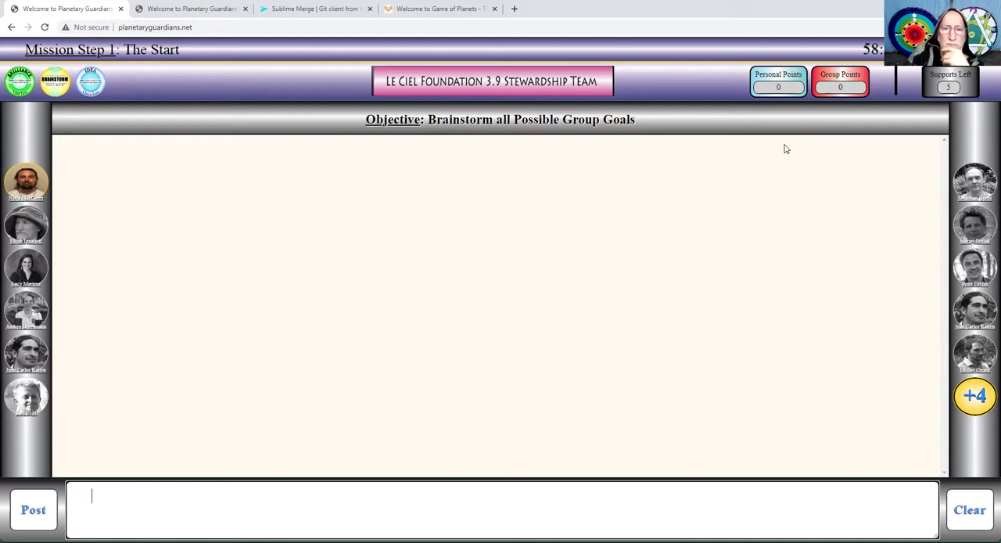
pyautogui.press('F5')
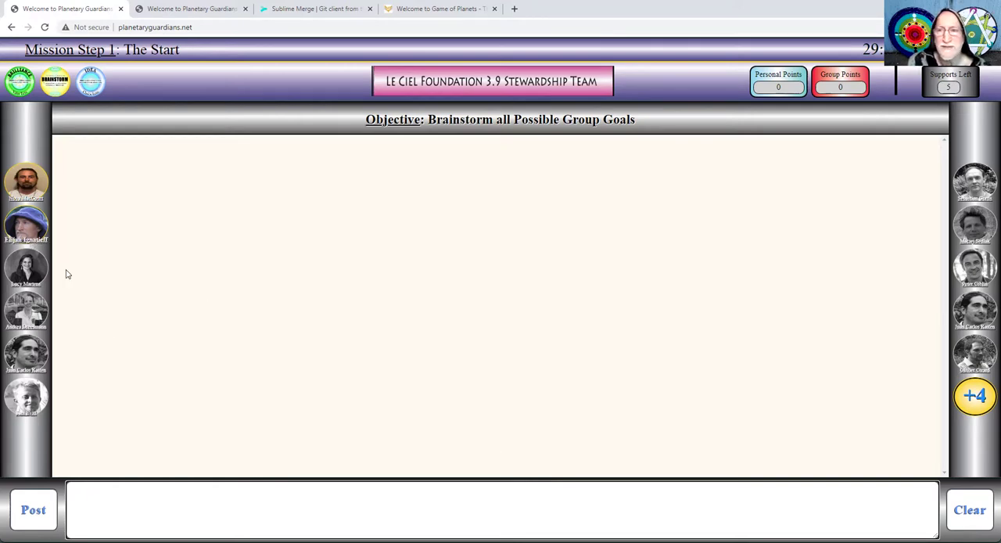
pyautogui.click(159, 485)
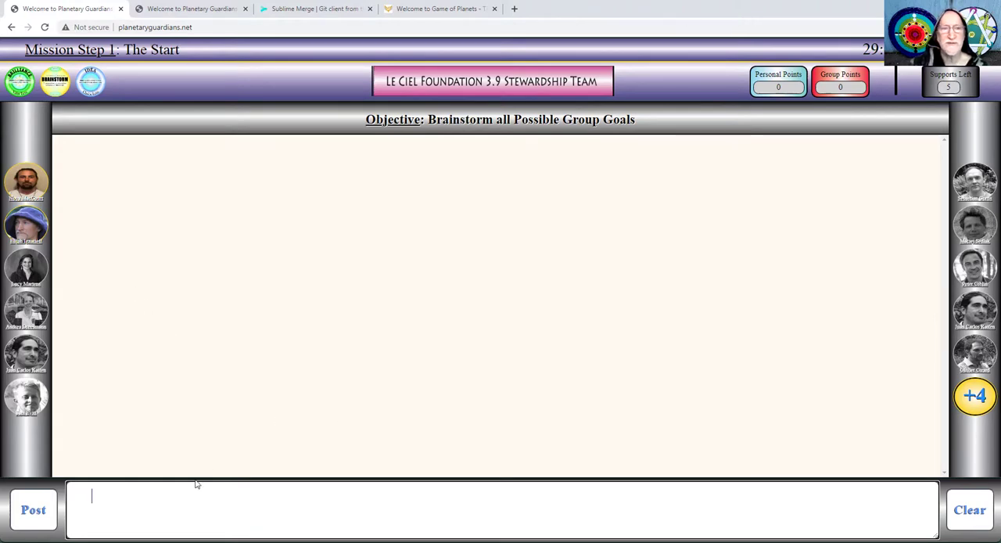
pyautogui.write('Hello')
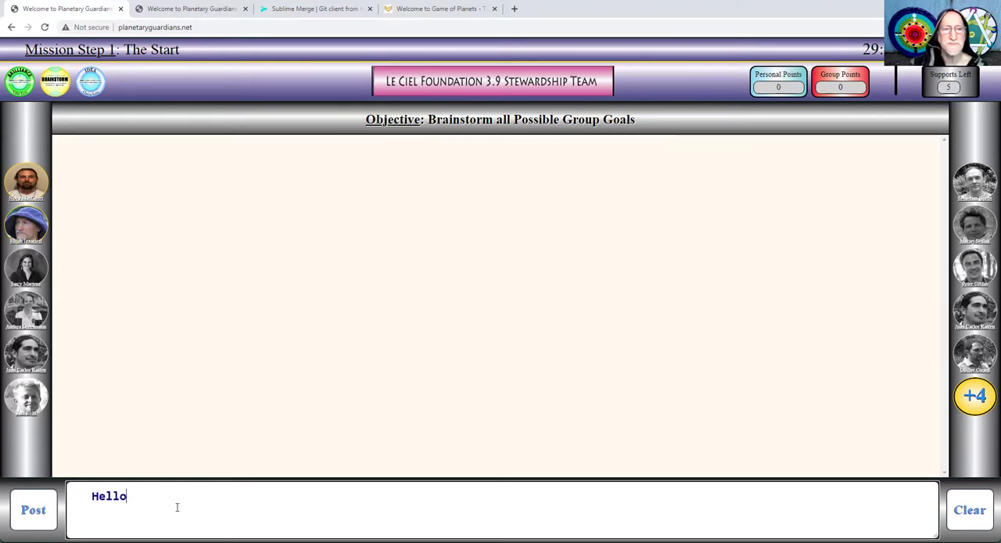
pyautogui.click(33, 510)
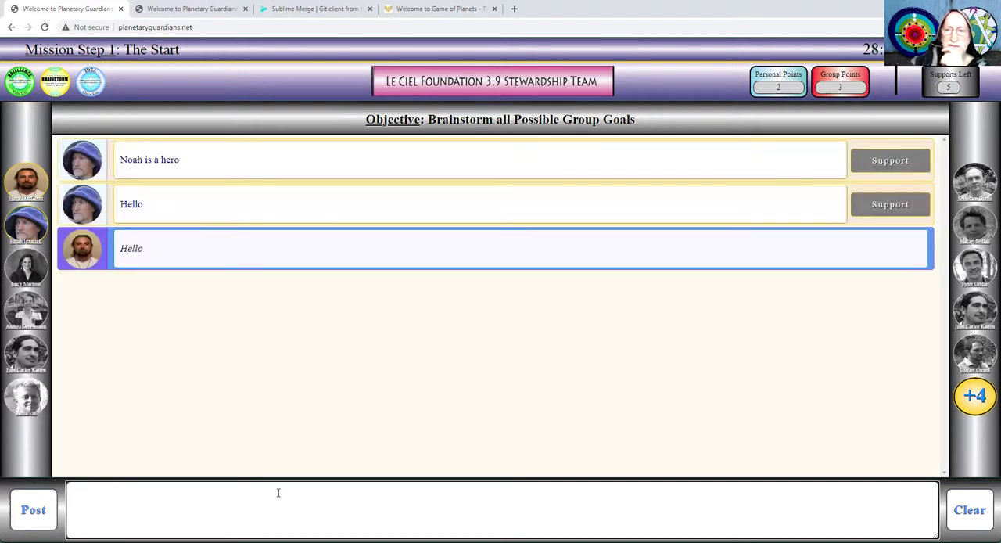
pyautogui.write('Aww yah')
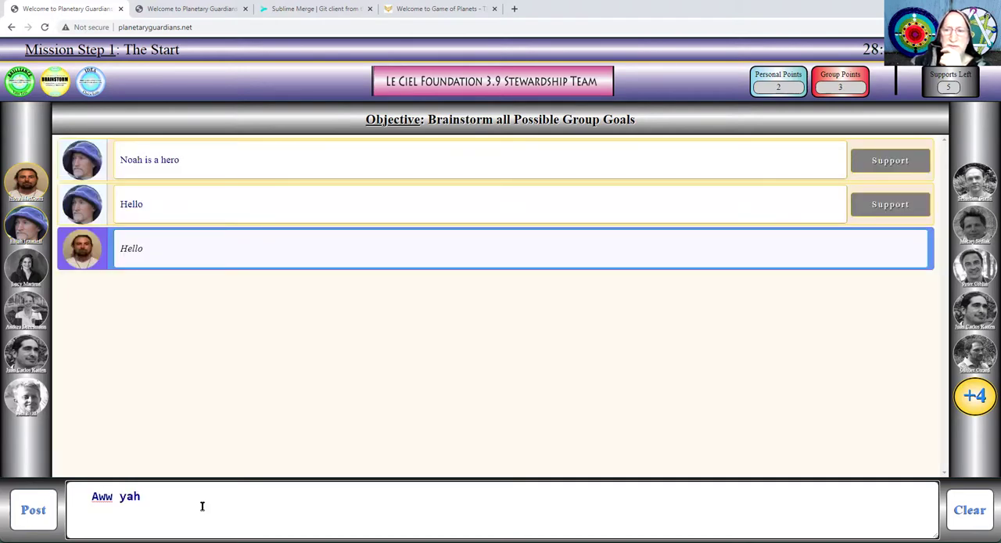
pyautogui.click(34, 510)
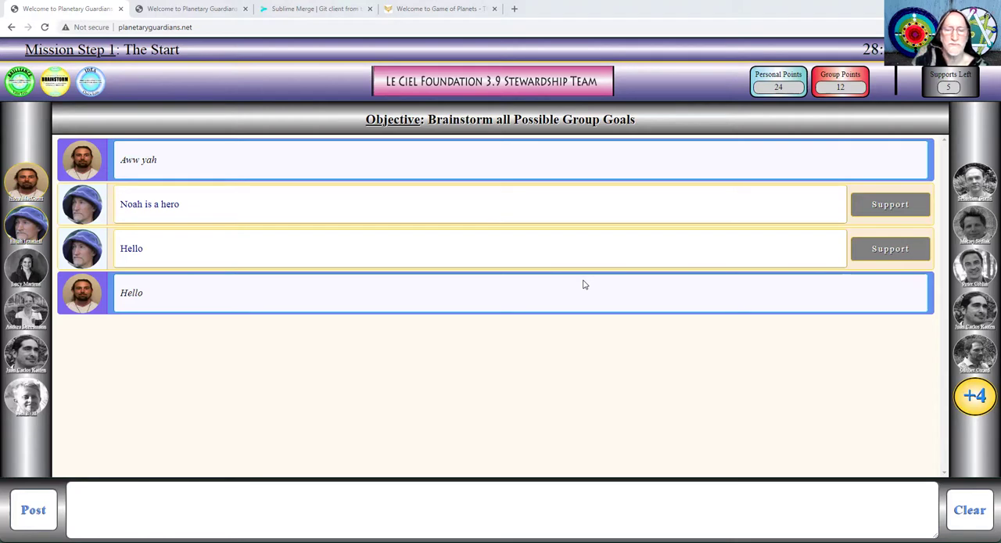
pyautogui.click(582, 284)
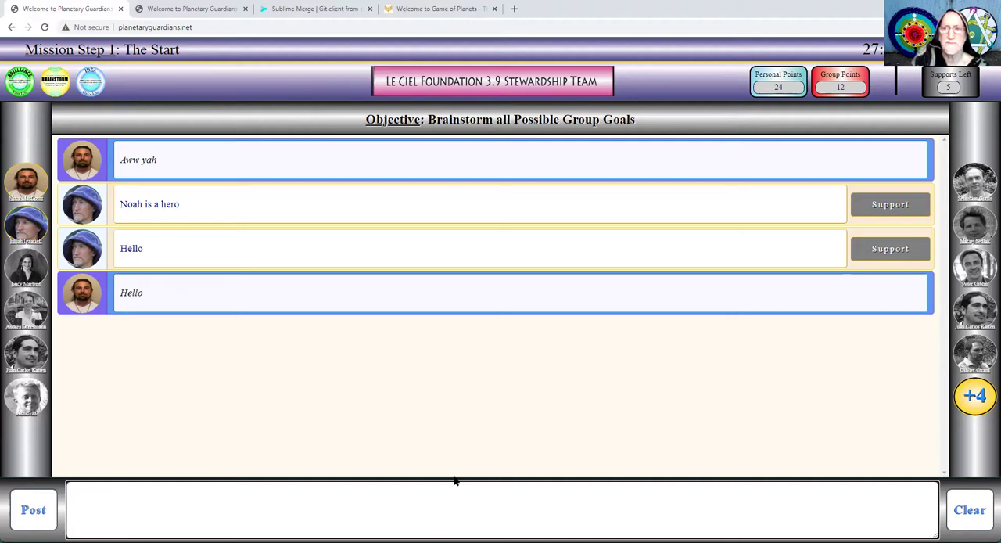
# Step: Support the blue-hatted player's 'Hello' message in the brainstorm chat
pyautogui.click(436, 525)
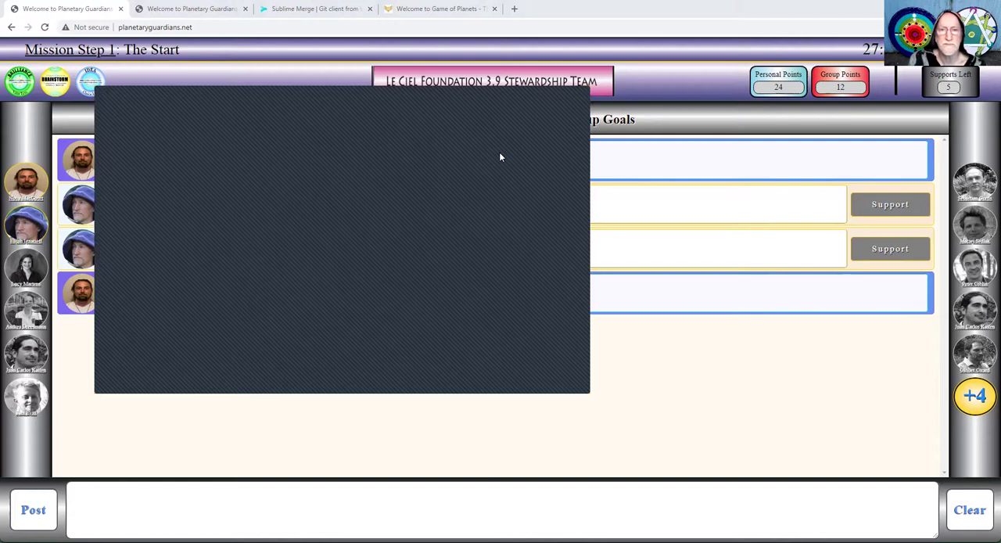
pyautogui.click(888, 249)
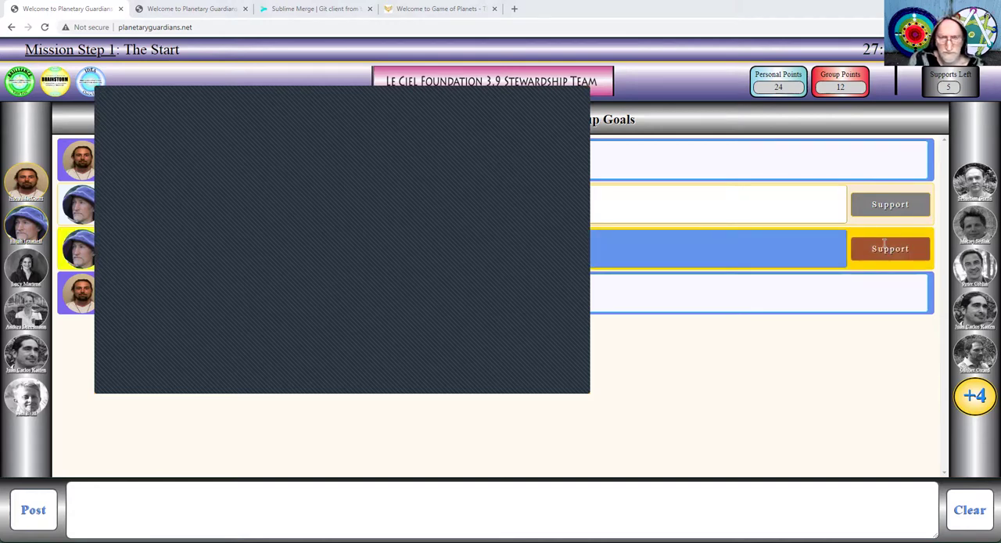